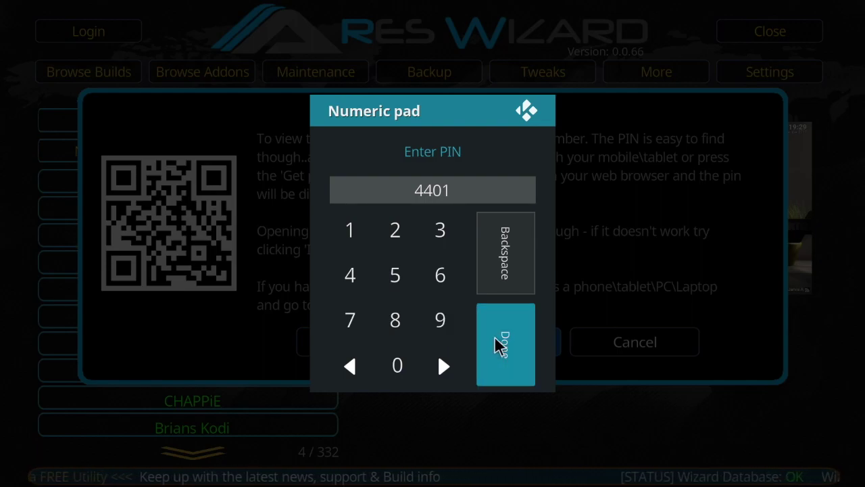
Confirm the Ares website PIN on the numeric pad with Done to unlock the Pulse builds
left_click(497, 345)
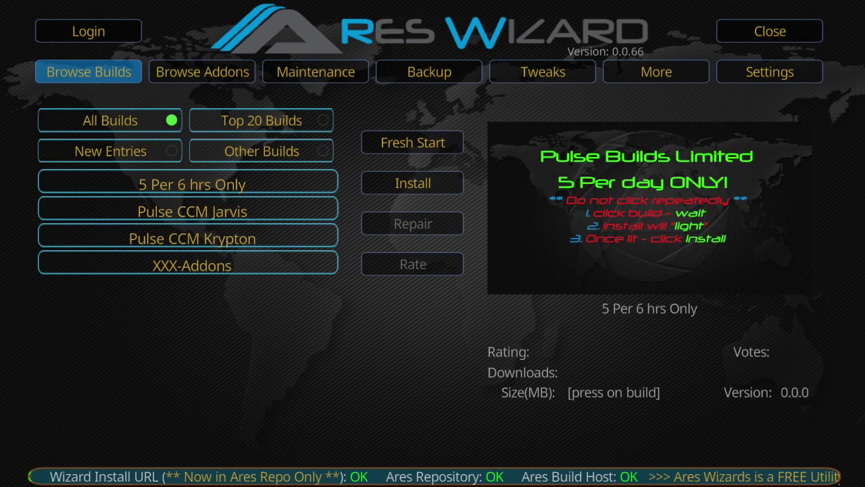
Compare the Pulse CCM Jarvis and Krypton builds, then choose Install on Pulse CCM Krypton
left_click(188, 181)
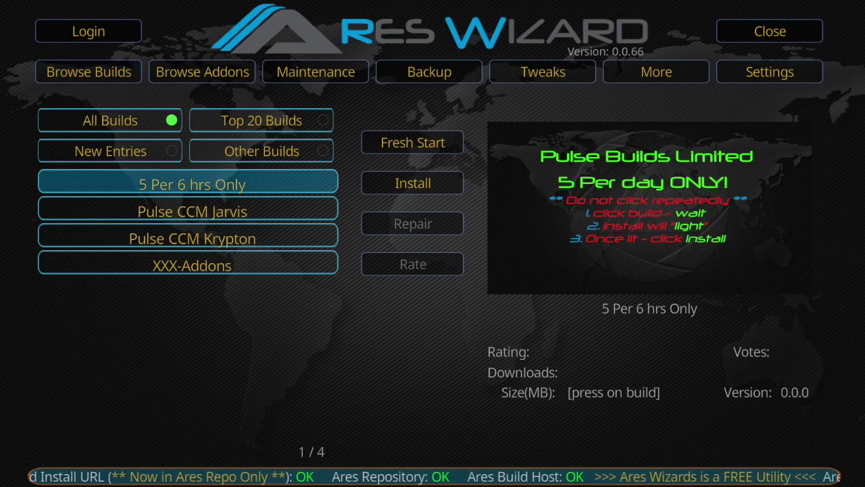
key("Down")
key("Down")
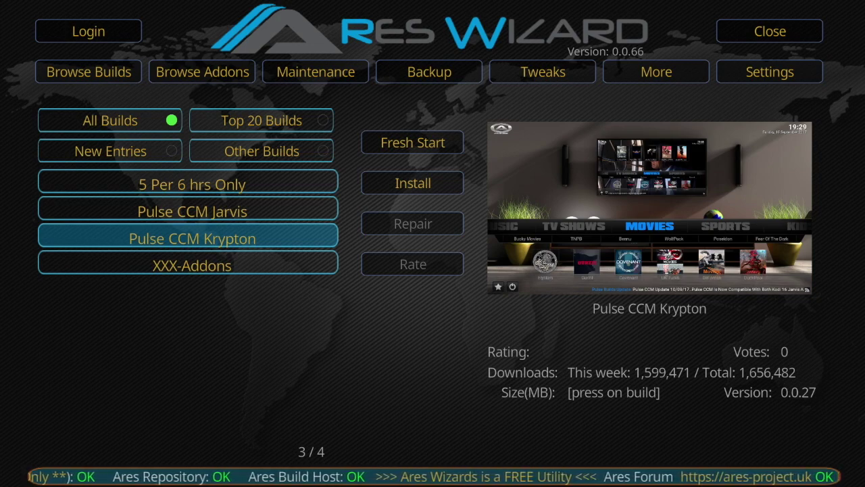
key("Up")
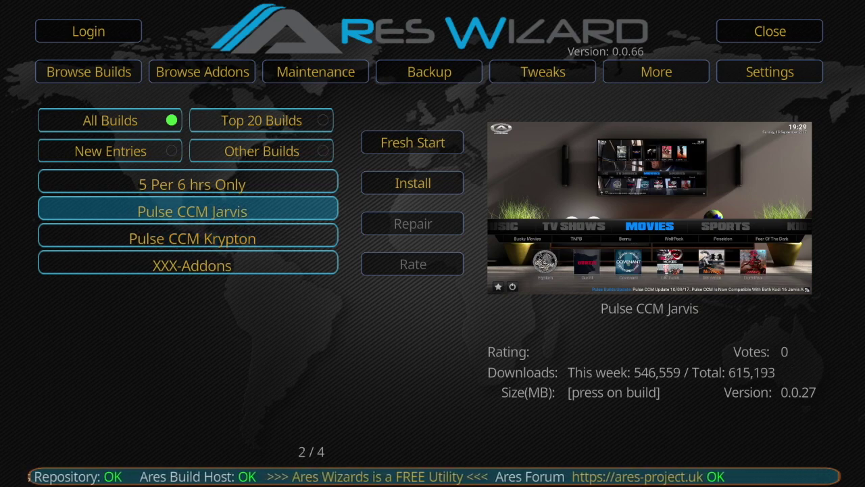
key("Up")
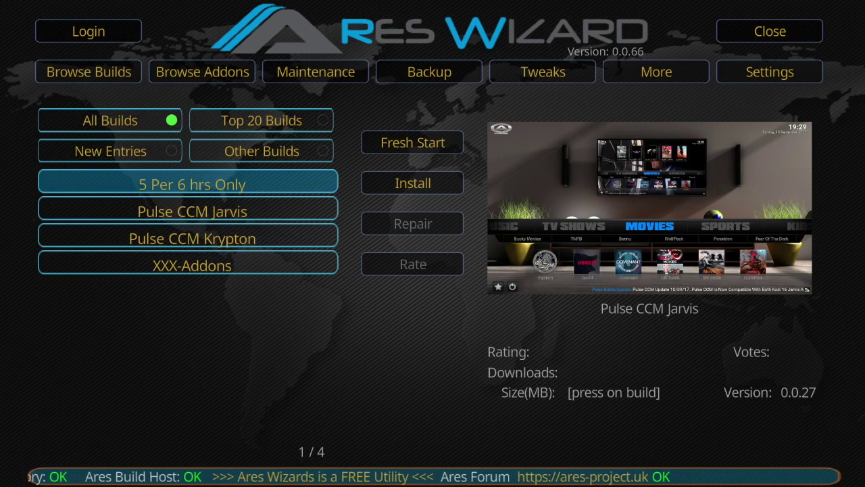
key("Down")
key("Down")
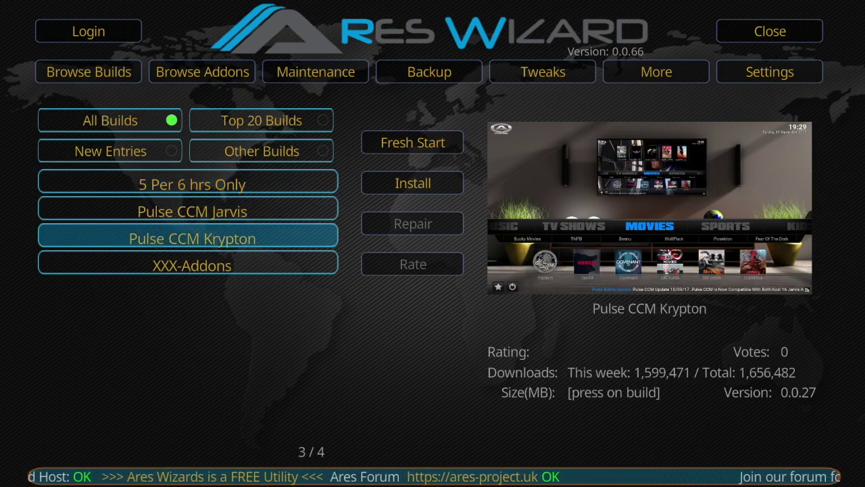
key("Return")
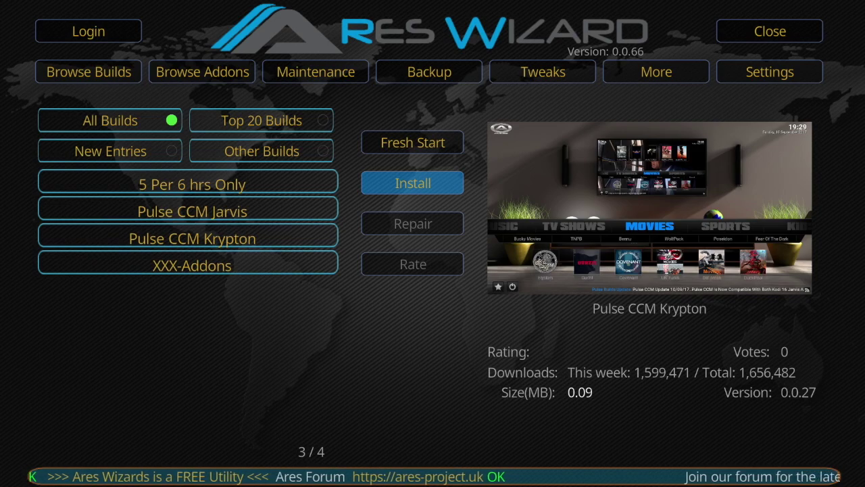
key("Return")
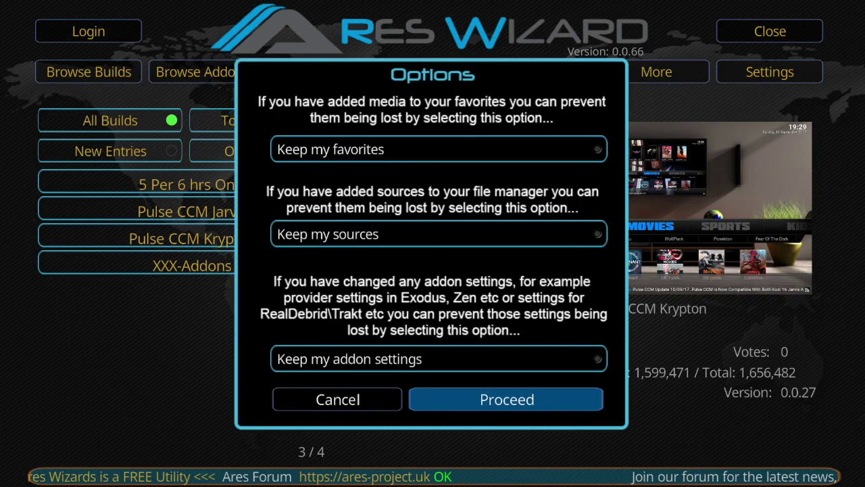
Proceed with the Krypton download, back up the skin and profile, and decline the competition
key("Return")
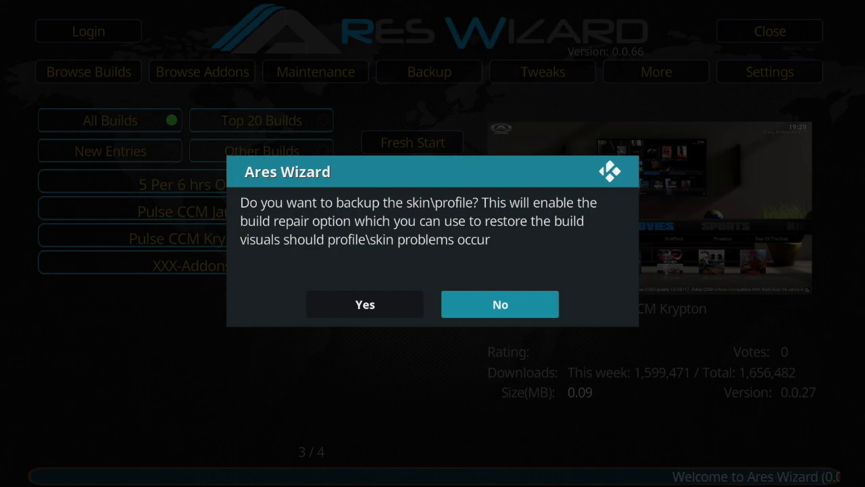
key("Left")
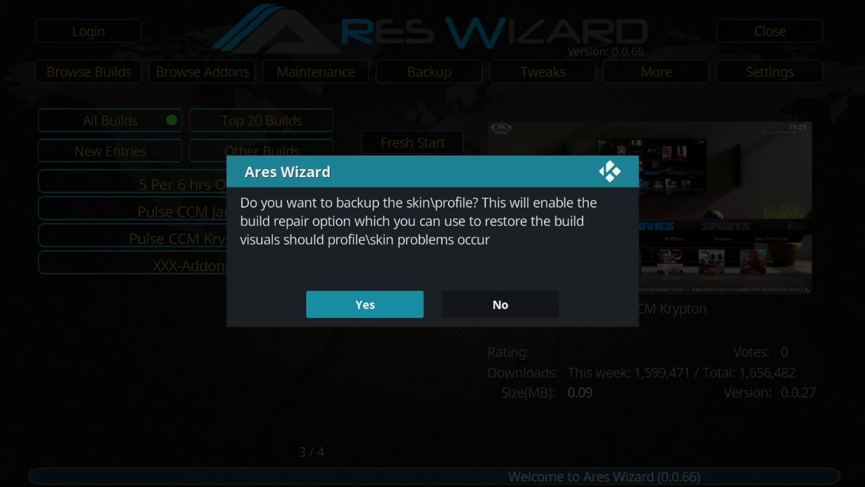
key("Return")
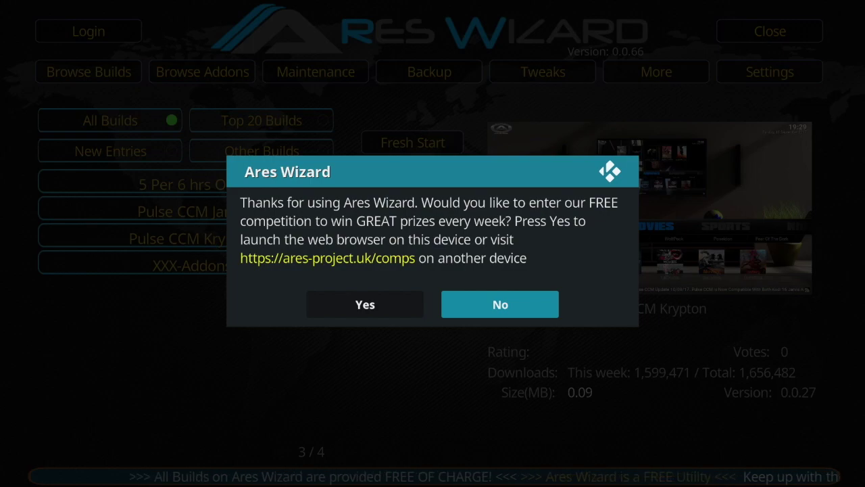
key("Return")
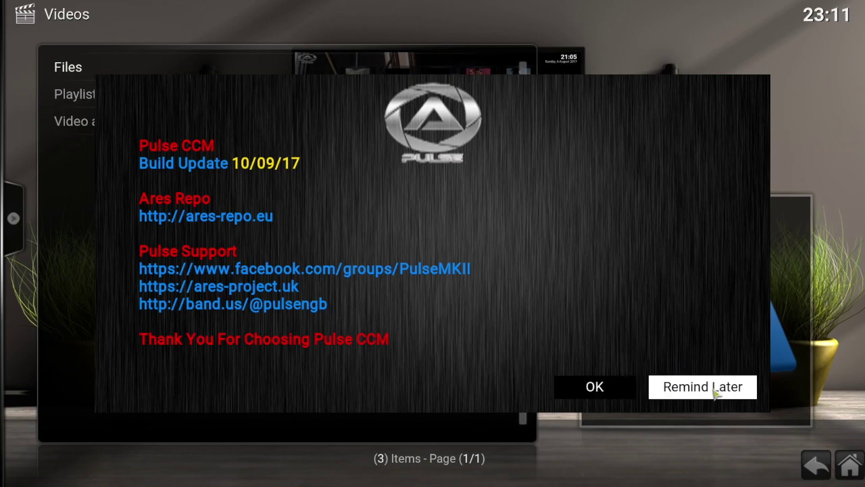
Dismiss the update notice and browse the TV Shows add-ons: Elysium, Gurzil, UK Turks, DeLorean
left_click(604, 393)
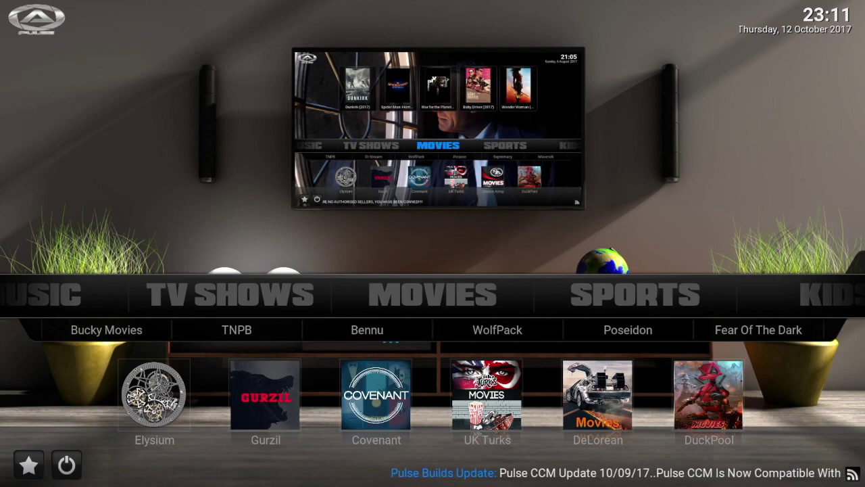
key("Up")
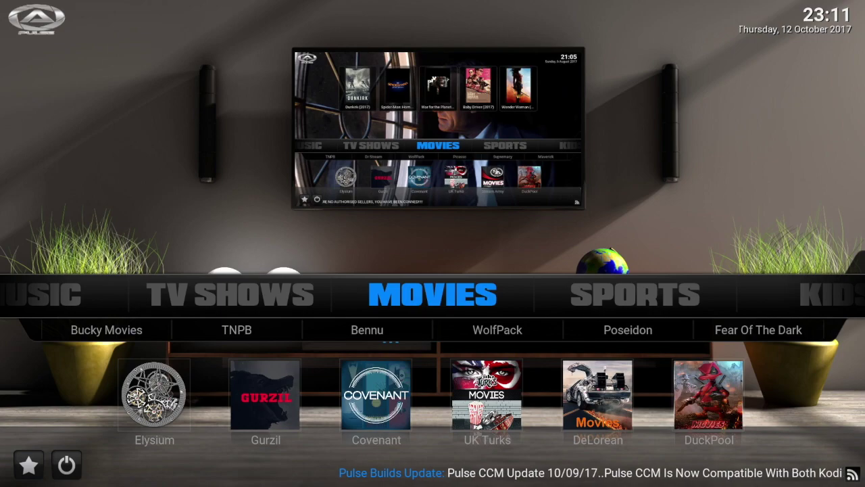
key("Left")
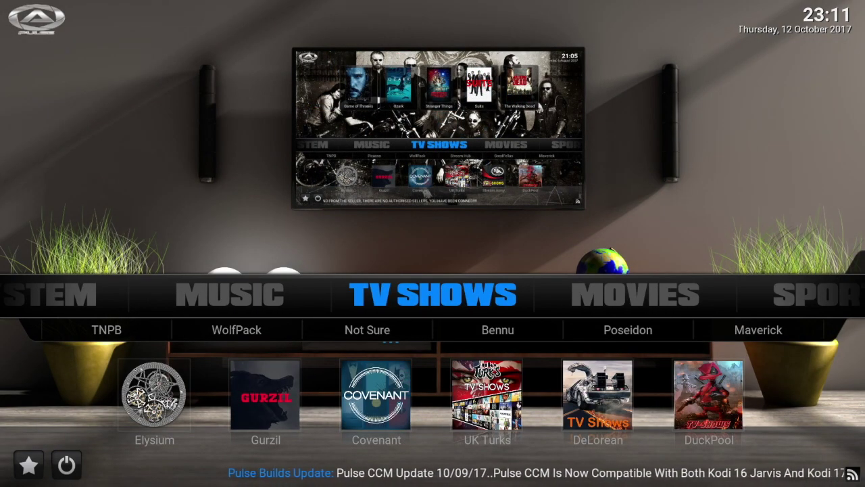
key("Down")
key("Down")
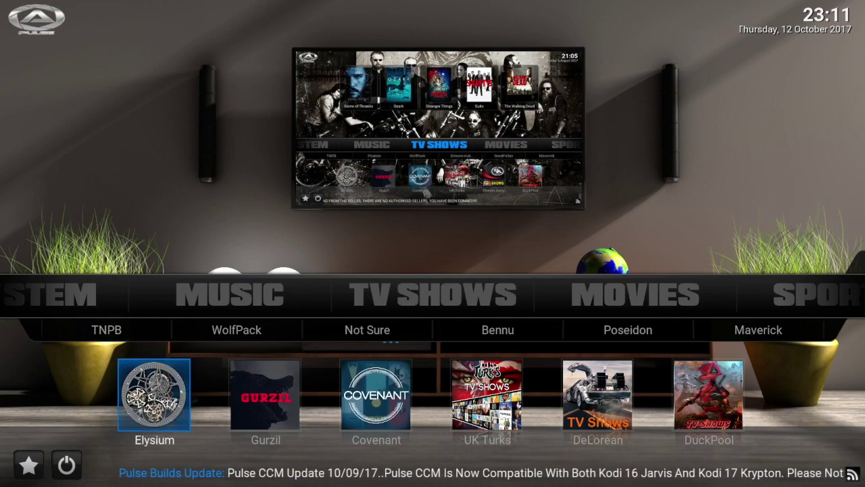
key("Right")
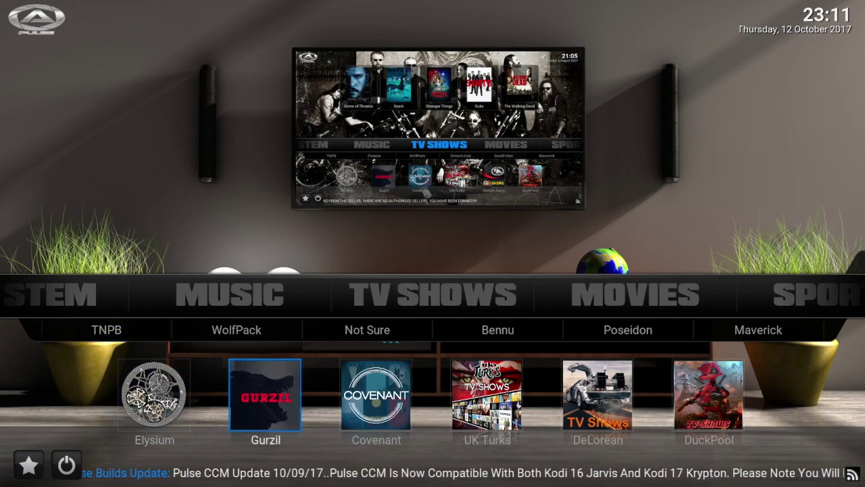
key("Right")
key("Right")
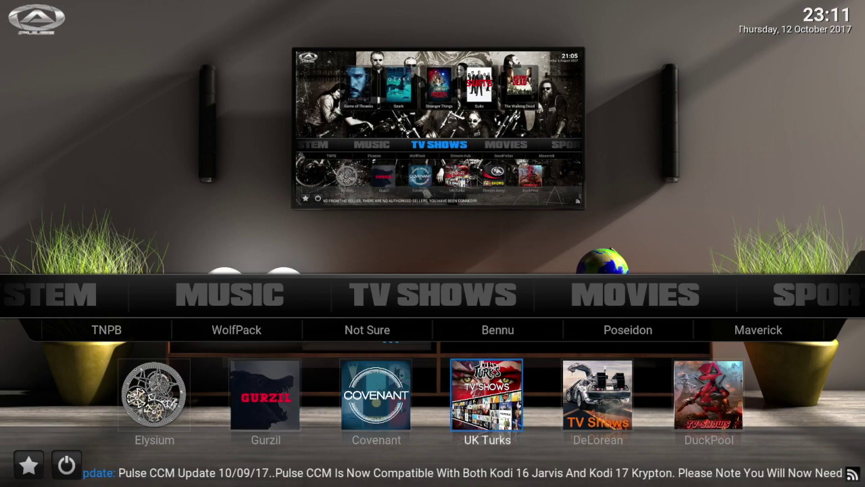
key("Right")
key("Right")
key("Left")
key("Left")
key("Up")
key("Up")
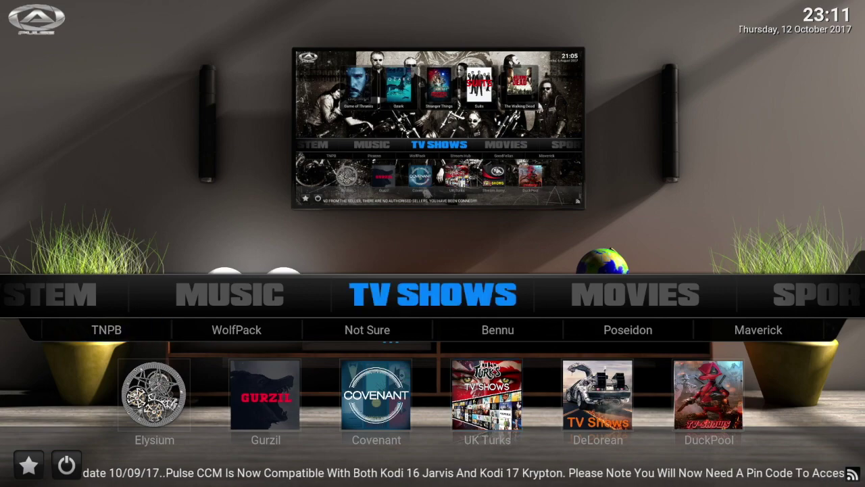
Move through Movies and Sports to Kids and launch the Bob's Kids add-on
key("Right")
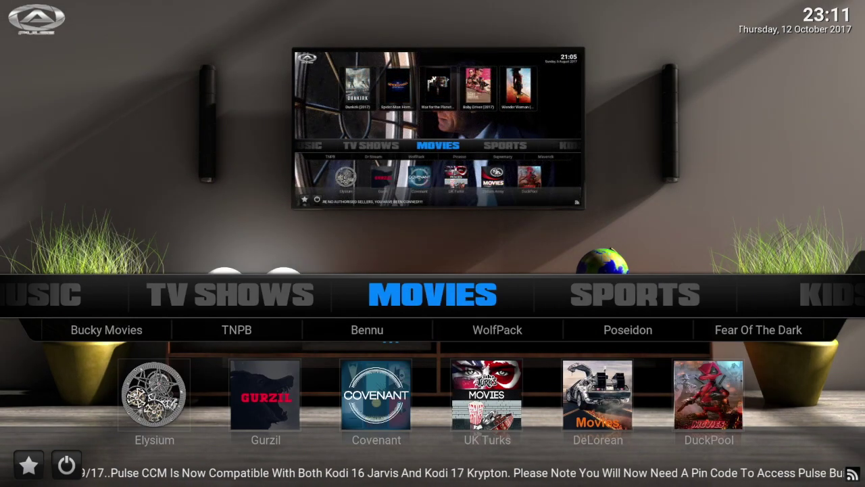
key("Right")
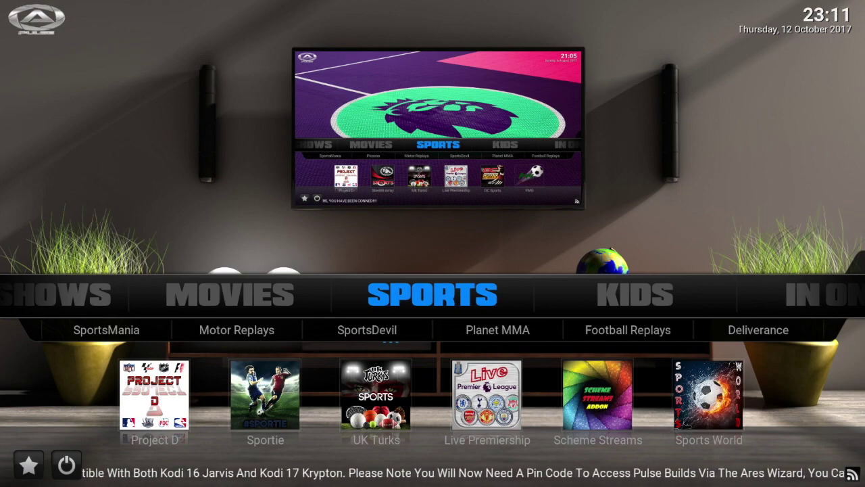
key("Right")
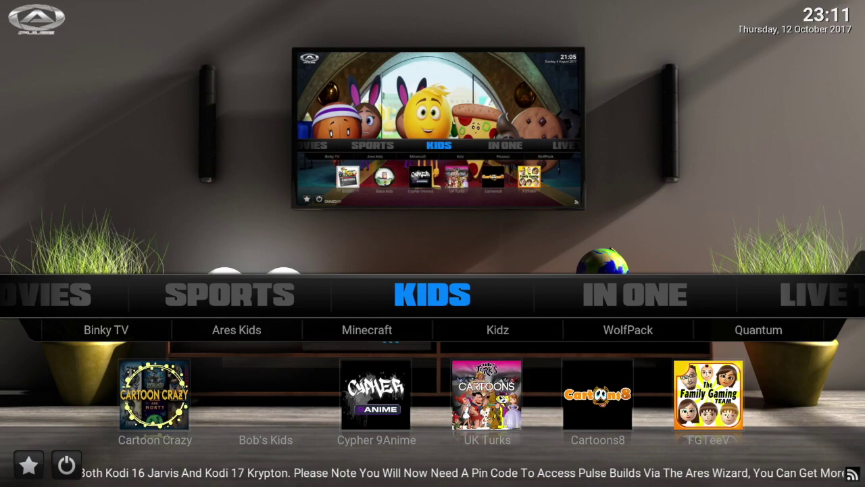
key("Down")
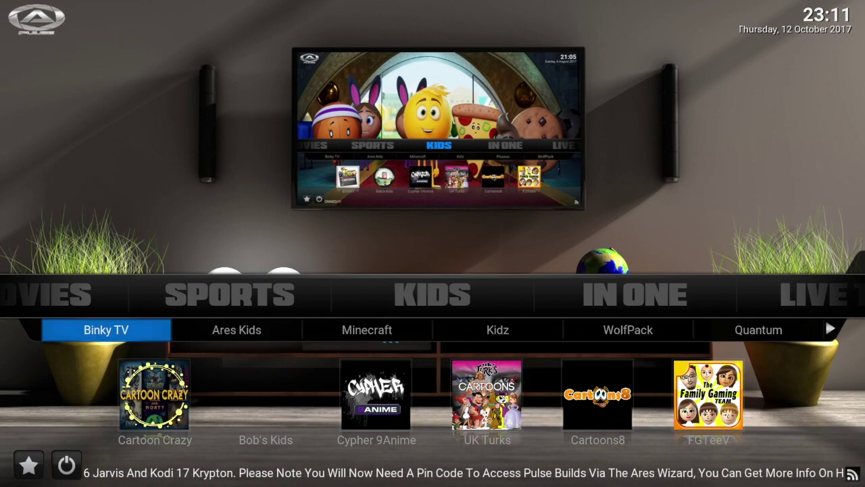
key("Down")
key("Right")
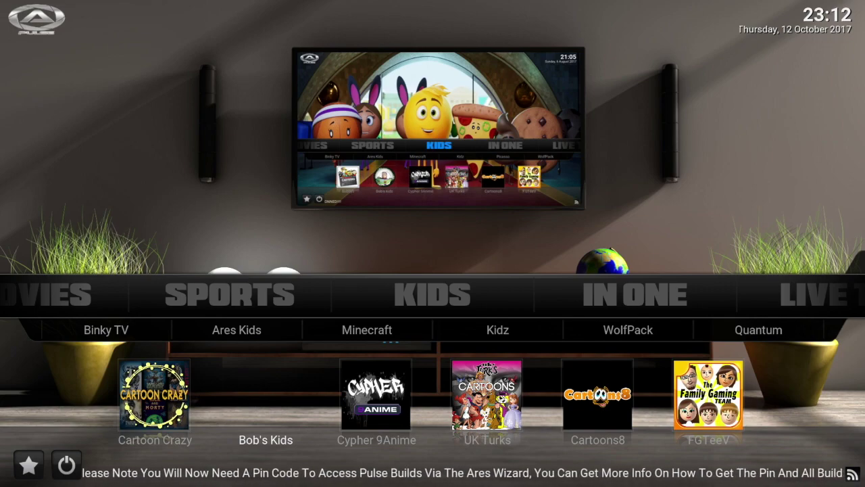
key("Return")
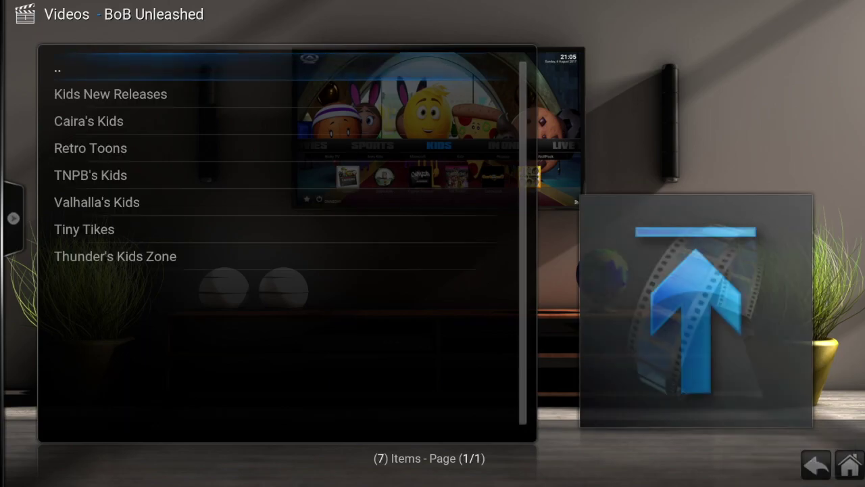
Exit the BoB Unleashed kids folders back to the home screen's Kids row
key("Down")
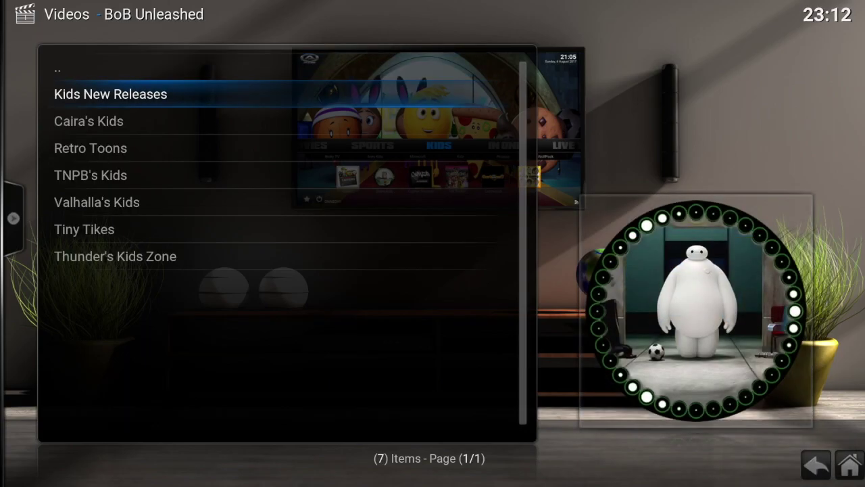
key("Escape")
key("Down")
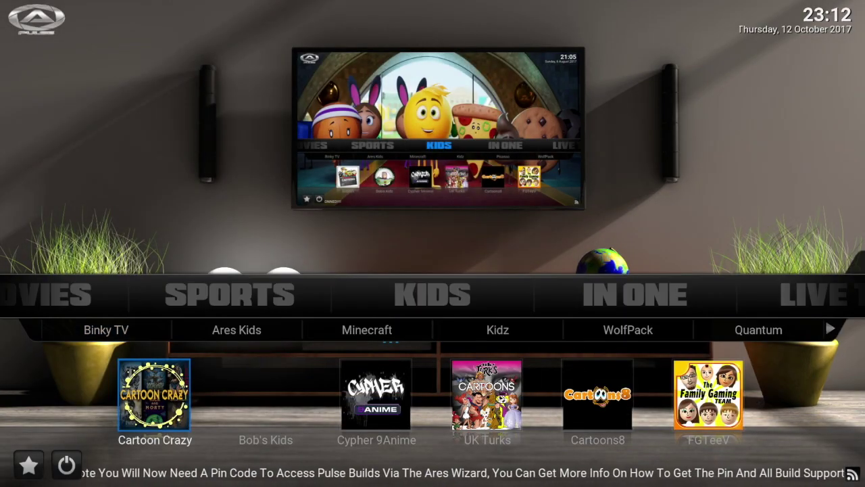
key("Left")
key("Up")
key("Up")
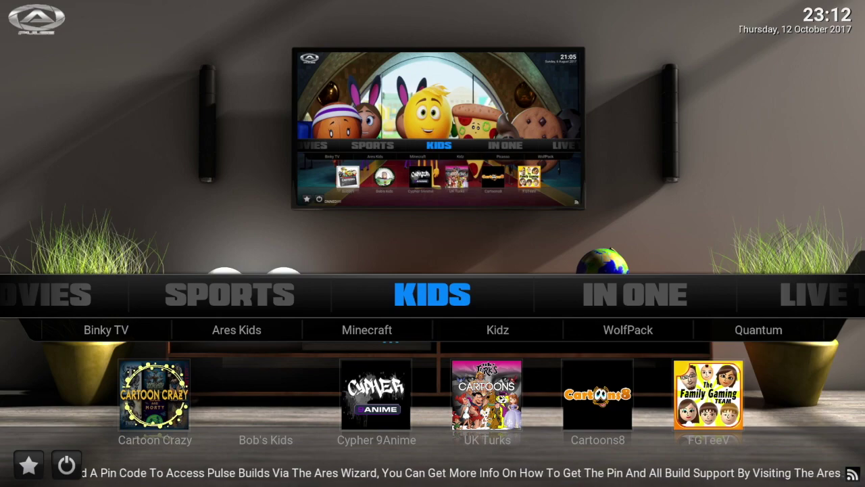
Browse the IN ONE and LIVE TV sections and the Search entries through Top rated
key("Right")
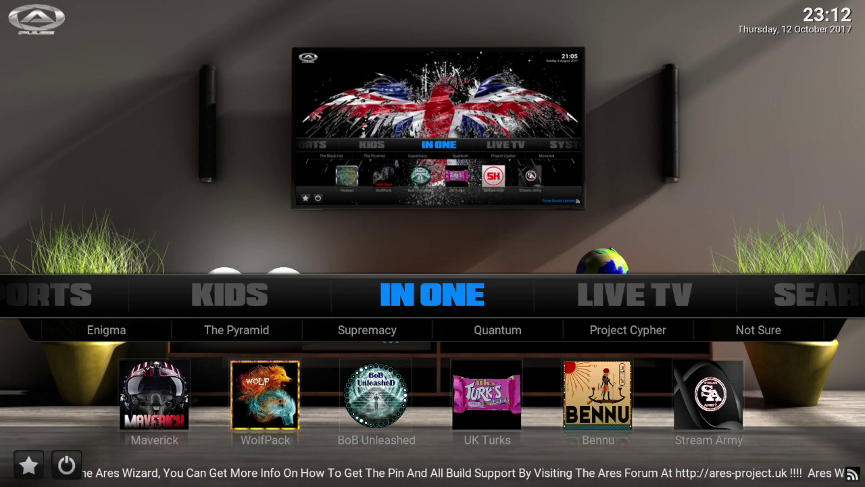
key("Right")
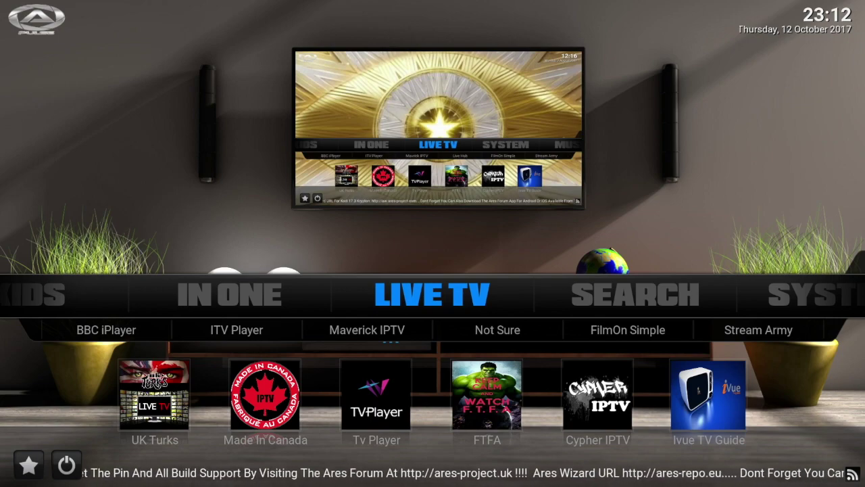
key("Right")
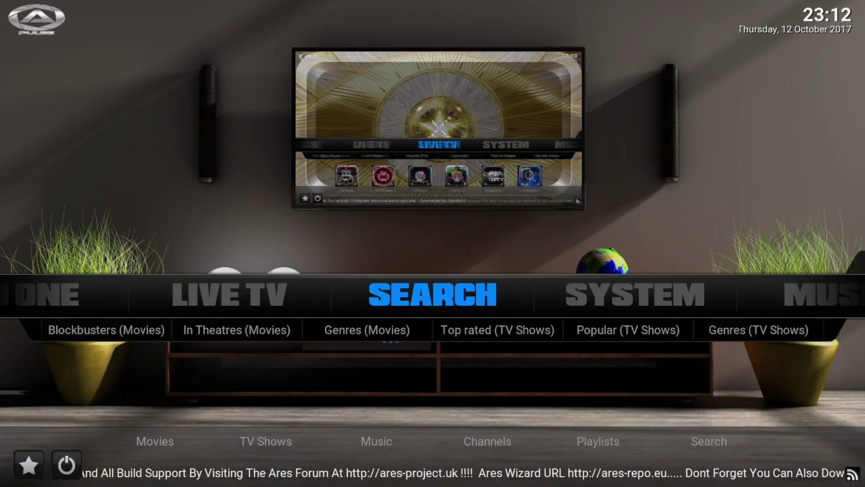
key("Down")
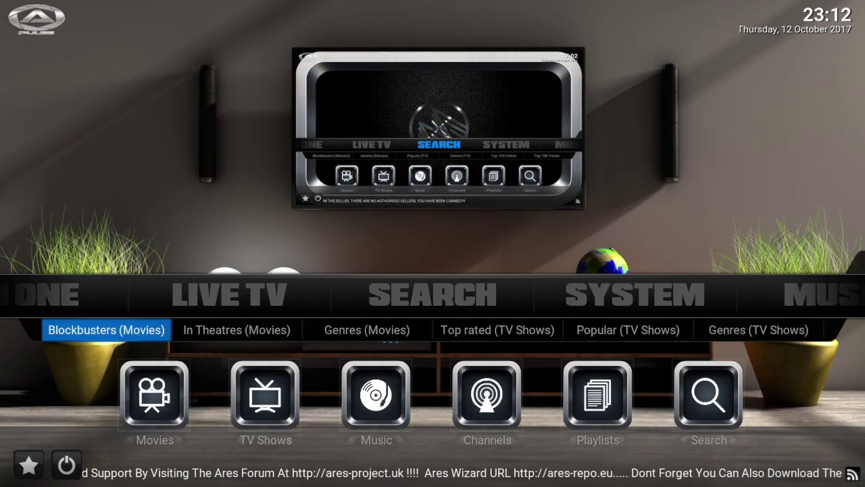
key("Right")
key("Right")
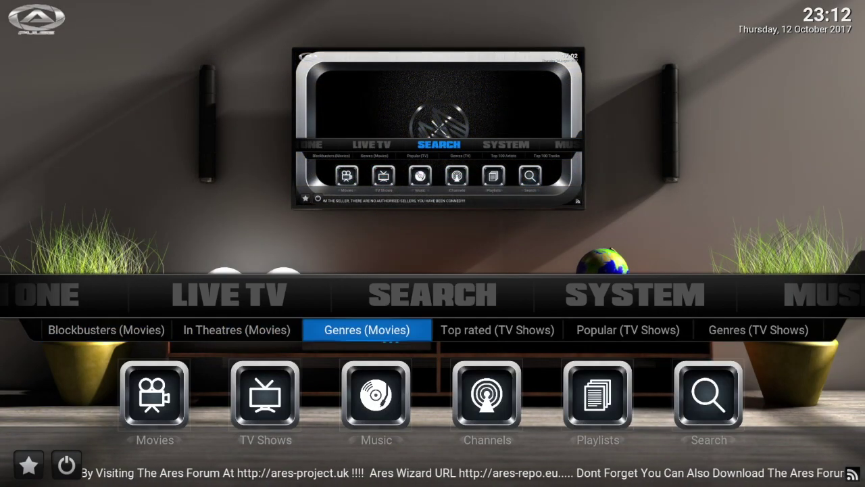
key("Right")
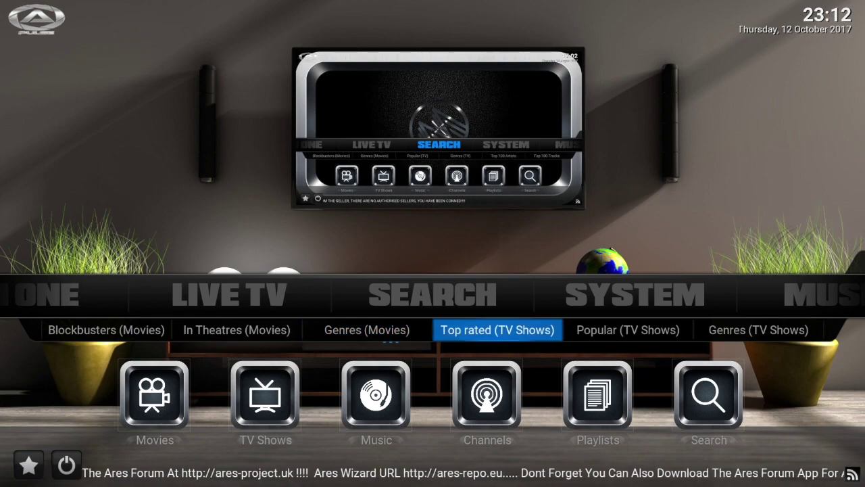
Go to the SYSTEM section and open Video Add-ons
key("Right")
key("Up")
key("Right")
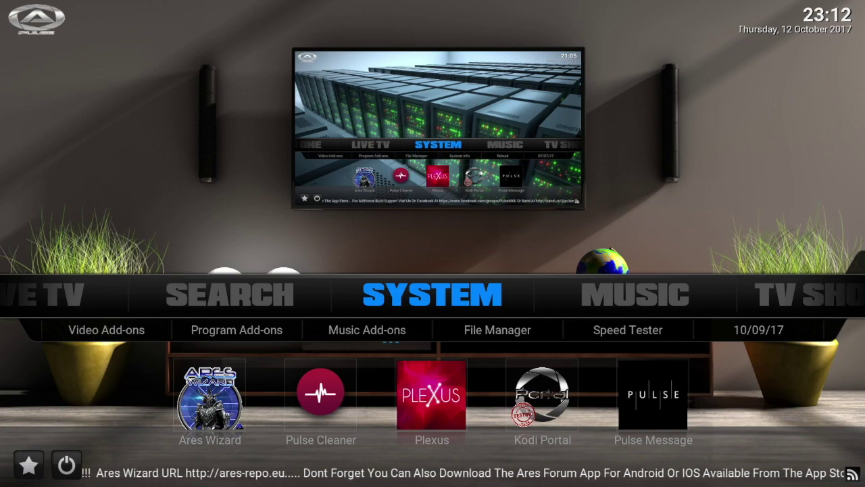
key("Down")
key("Return")
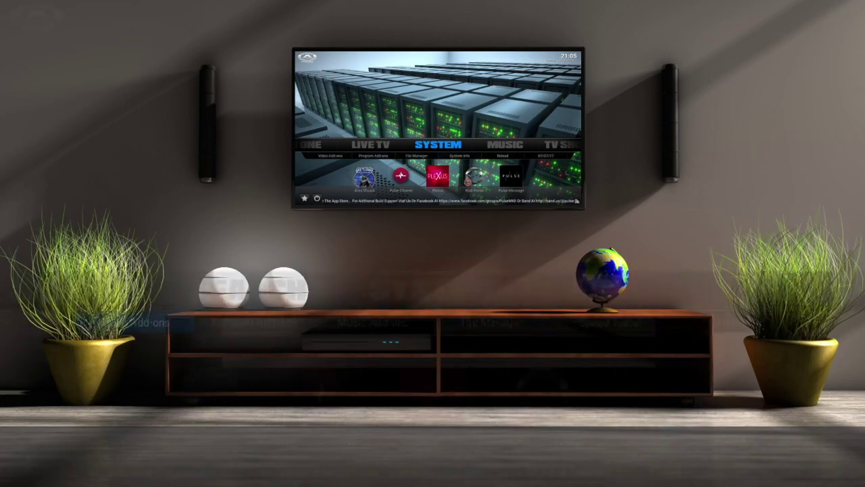
Open the GoodFellas 2.0 add-on from the video add-ons grid
key("Down")
key("Down")
key("Down")
key("Down")
key("Down")
key("Down")
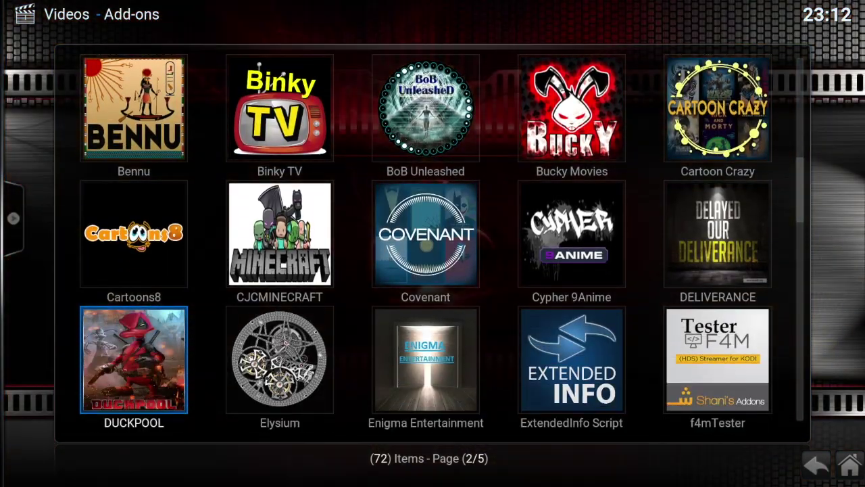
key("Down")
key("Right")
key("Right")
key("Right")
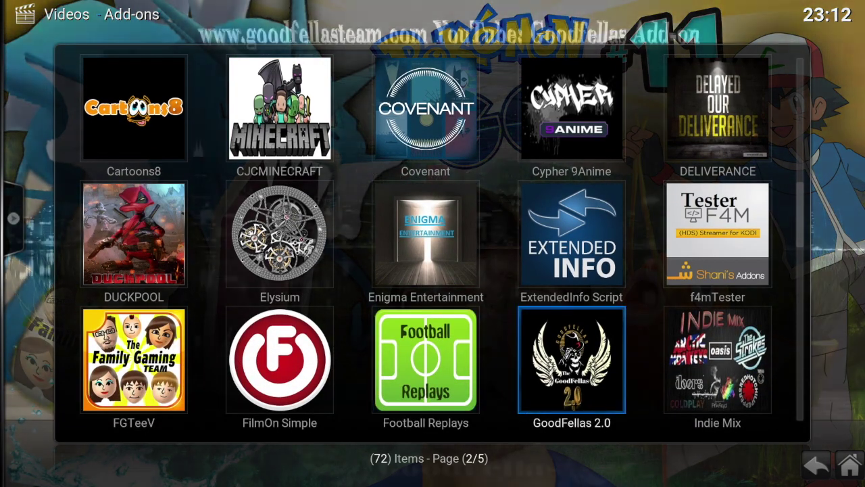
key("Return")
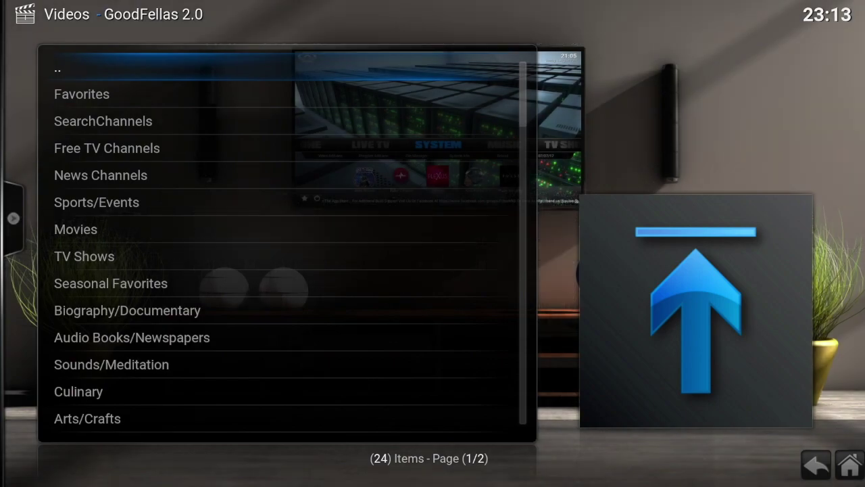
Go into News Channels > World News and play CNN HD
key("Down")
key("Down")
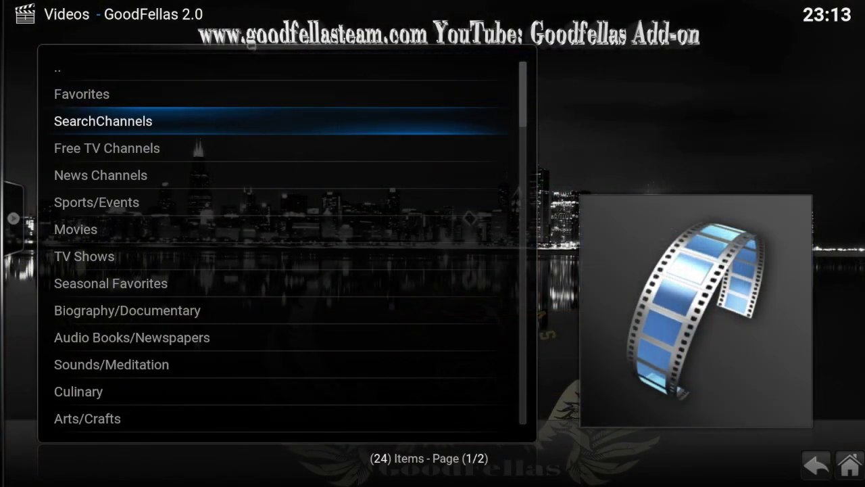
key("Down")
key("Down")
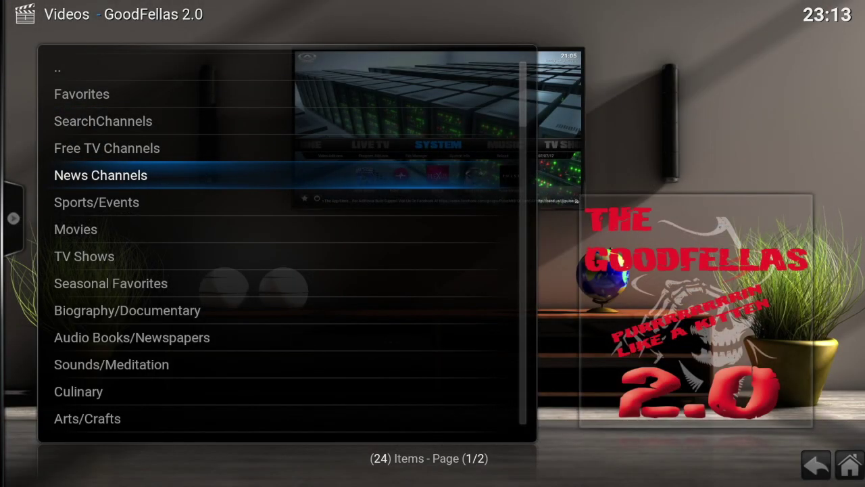
key("Return")
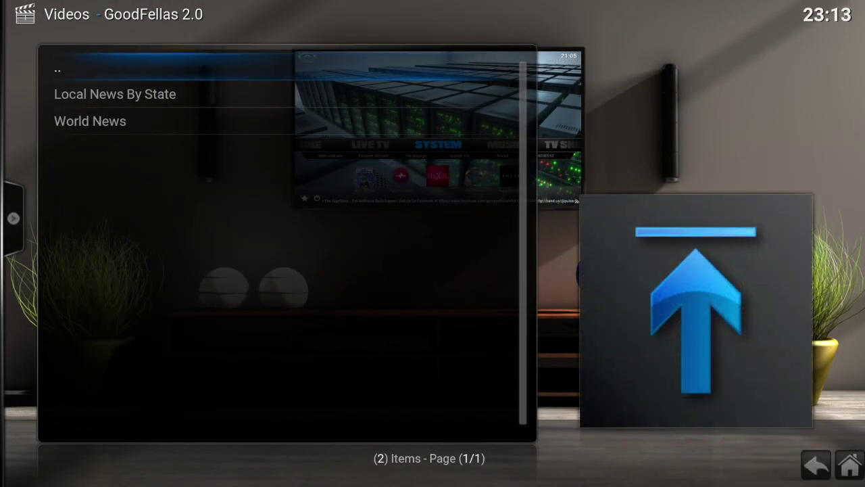
key("Down")
key("Down")
key("Return")
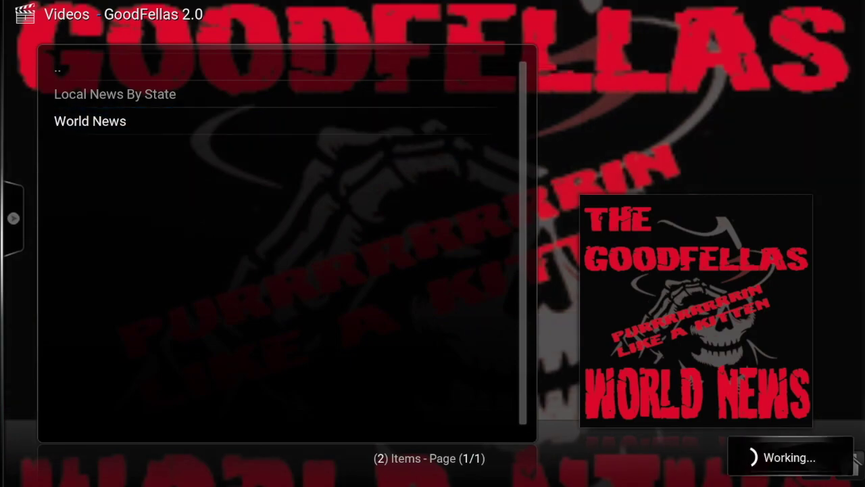
key("Down")
key("Down")
key("Down")
key("Down")
key("Down")
key("Down")
key("Down")
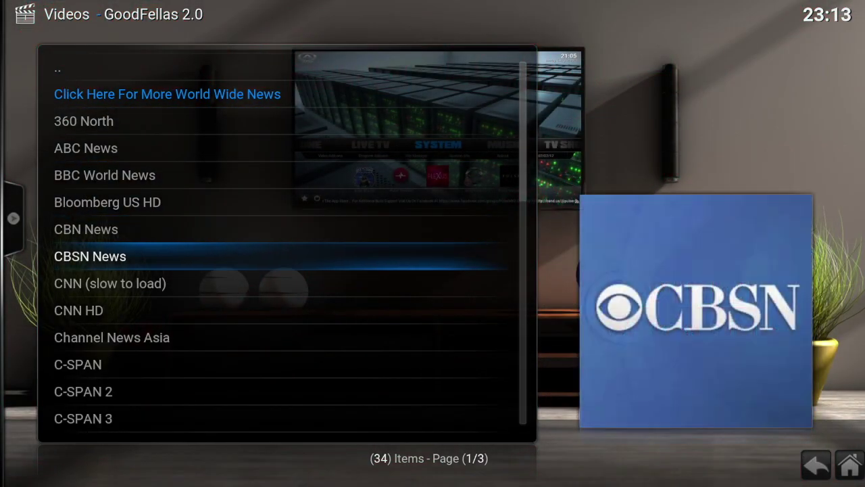
key("Down")
key("Down")
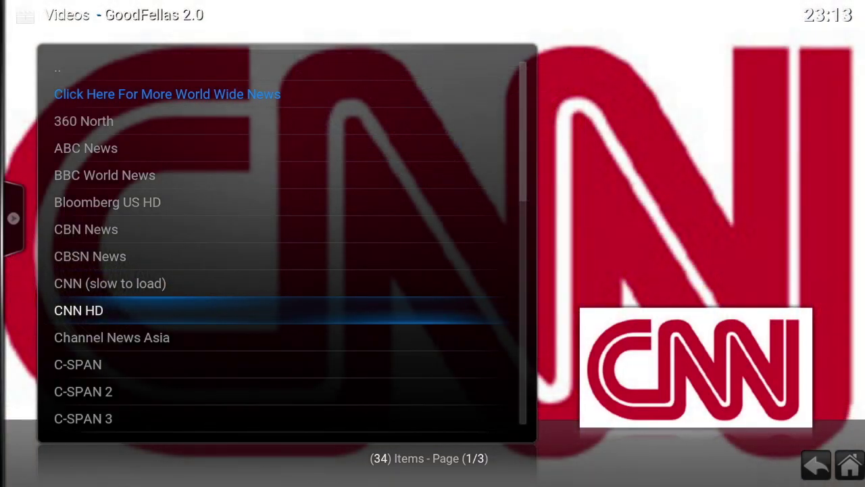
key("Return")
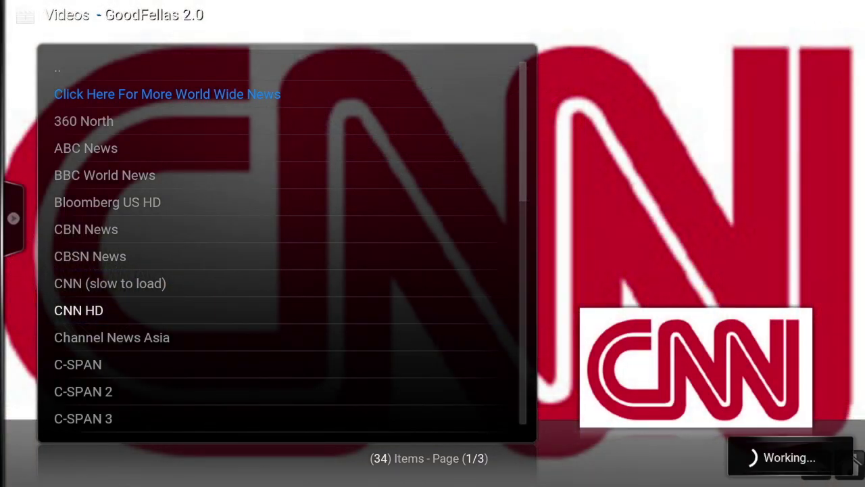